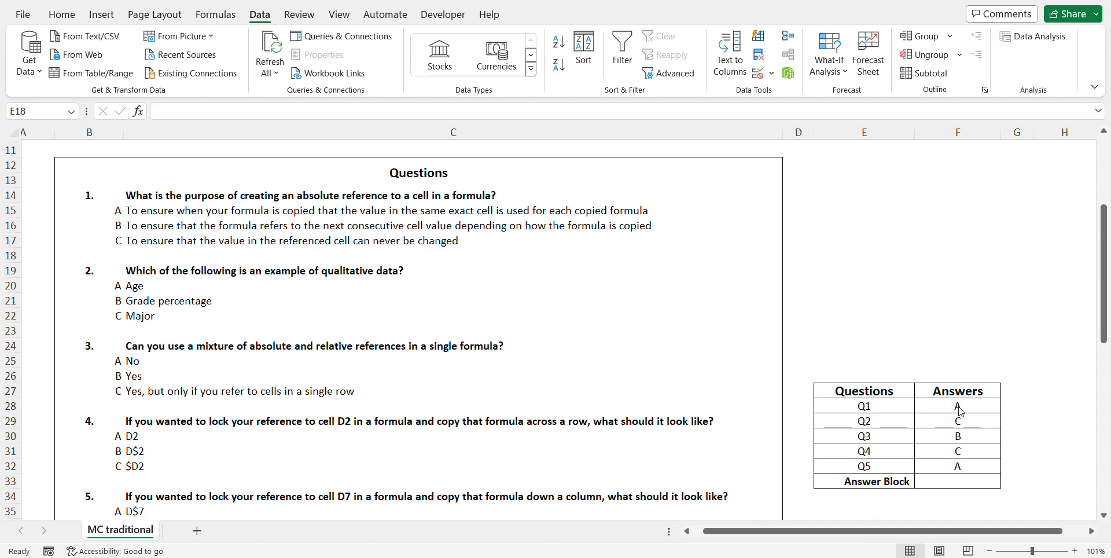
Restrict answer cells F28:F32 with a data validation list whose source is A, B, C.
right_click(955, 412)
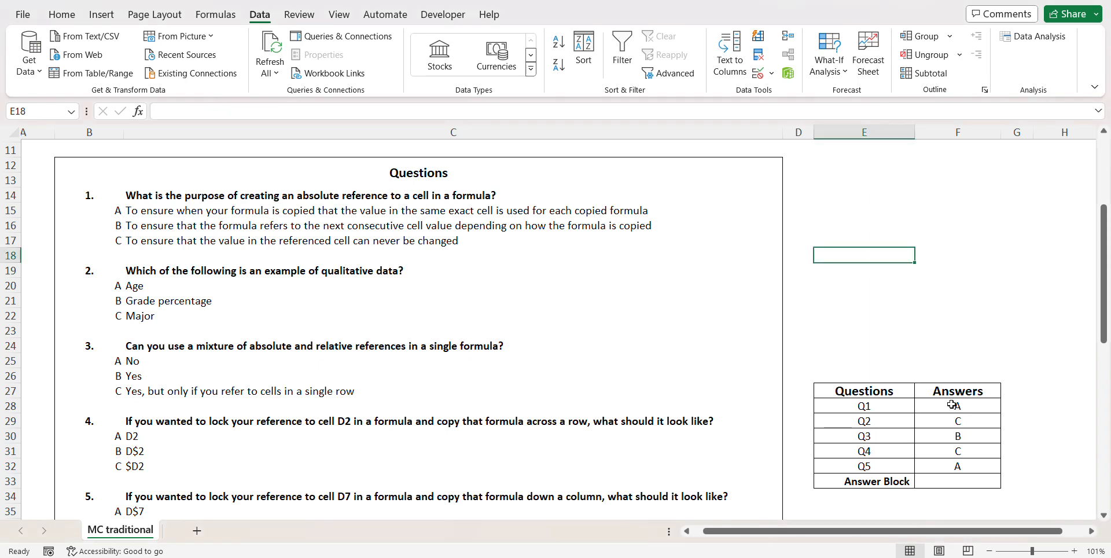
click(996, 463)
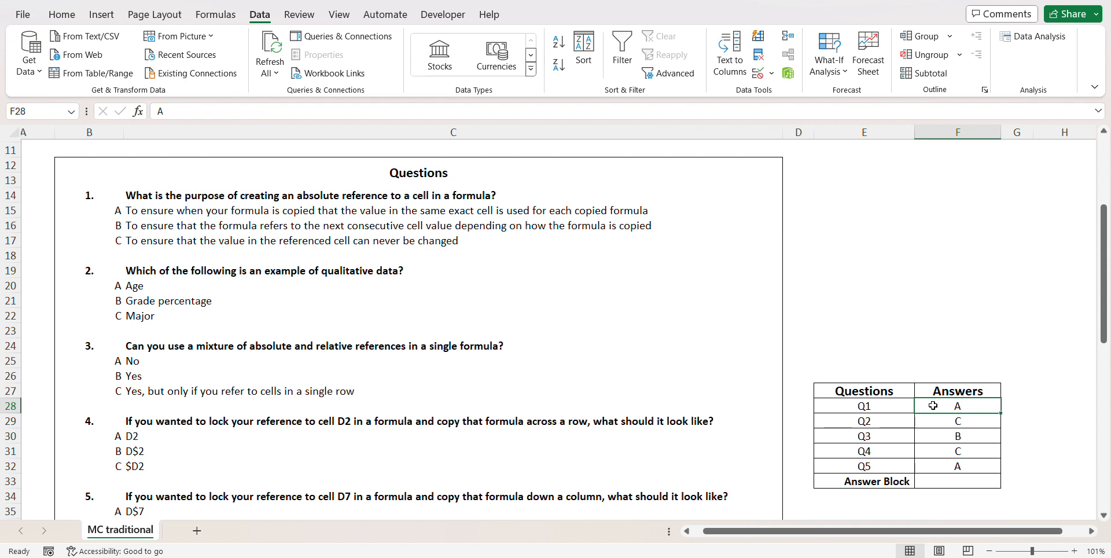
drag(933, 405, 942, 472)
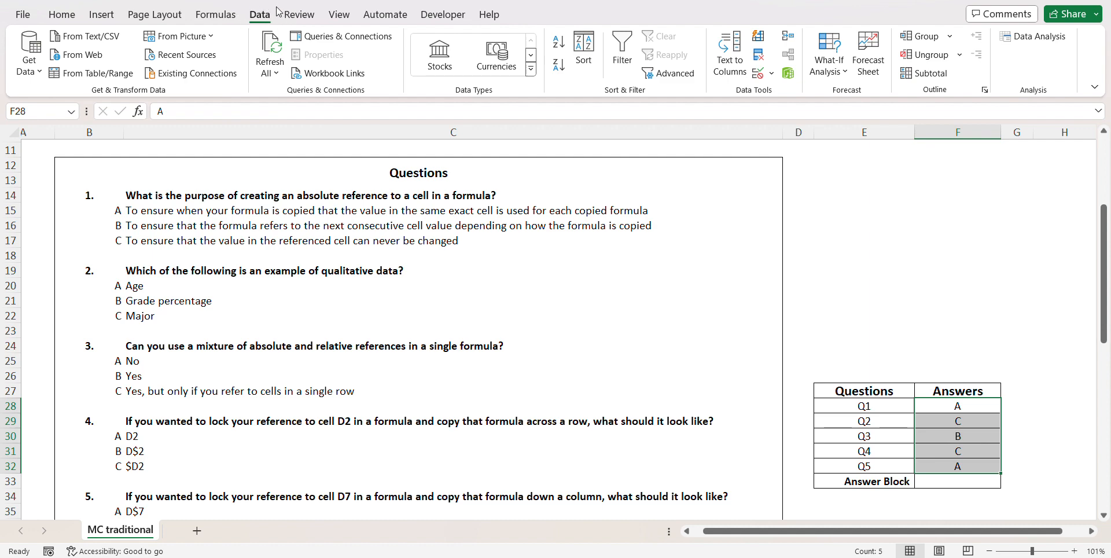
click(771, 75)
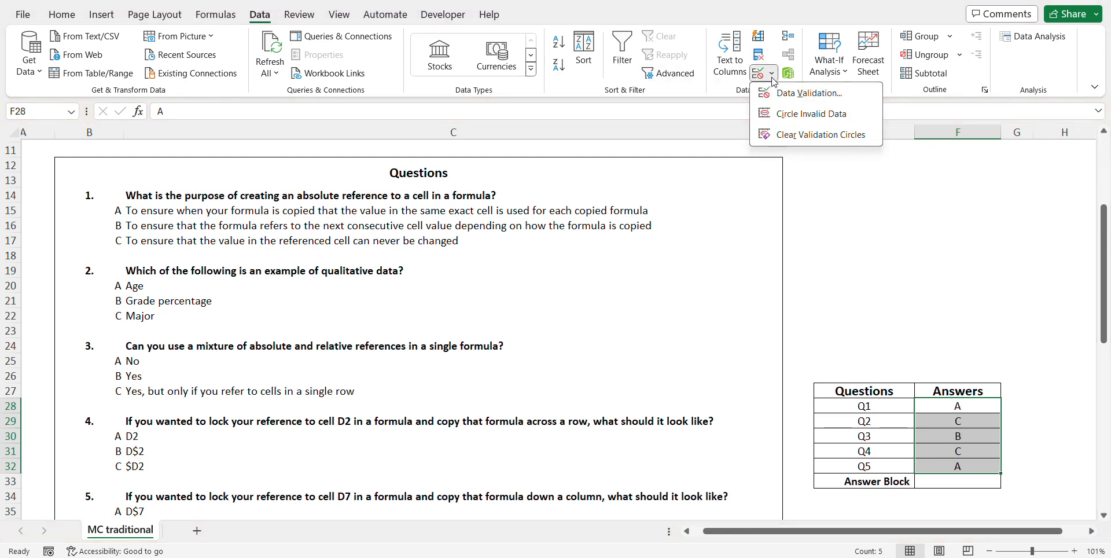
click(797, 94)
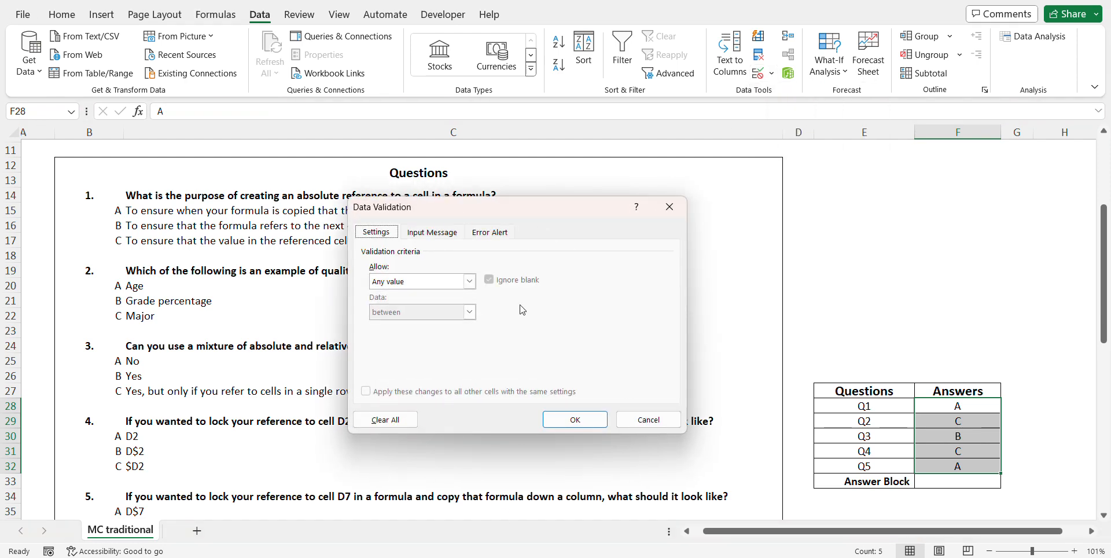
click(470, 282)
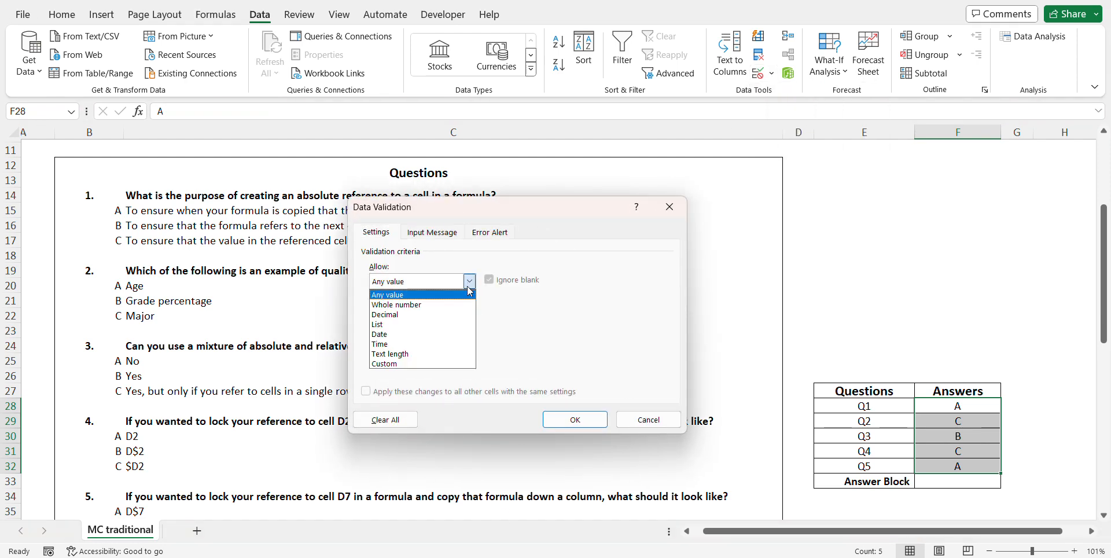
click(401, 324)
click(401, 345)
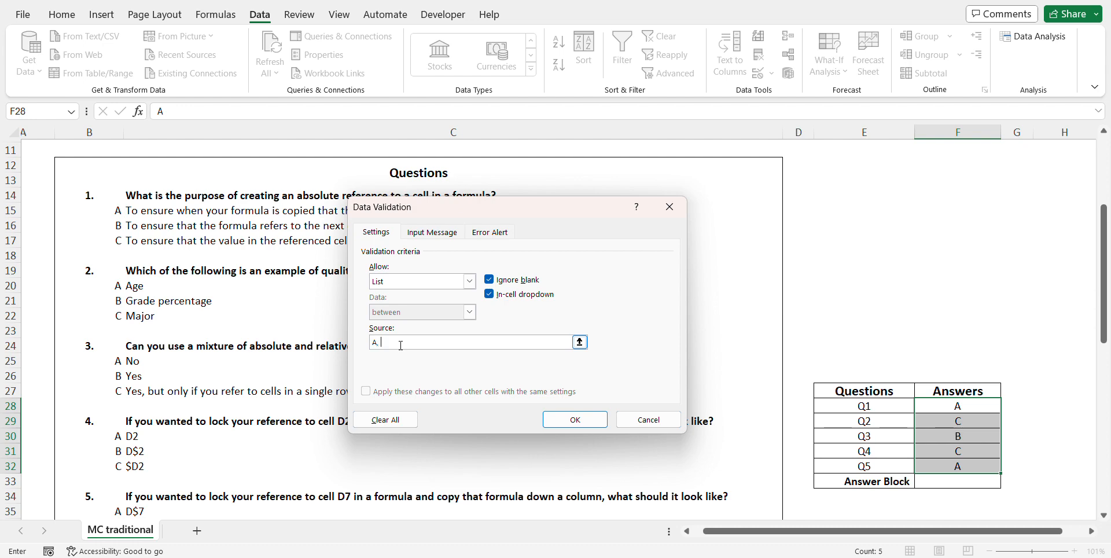
text(B, C)
click(580, 421)
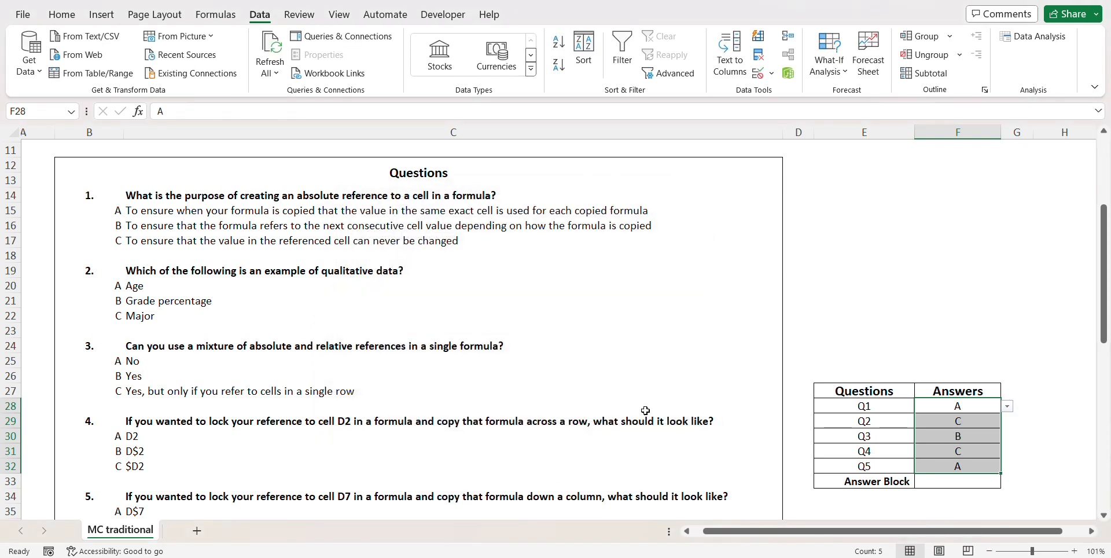
Choose A for Q1 from the in-cell drop-down list in F28.
click(1004, 418)
click(997, 408)
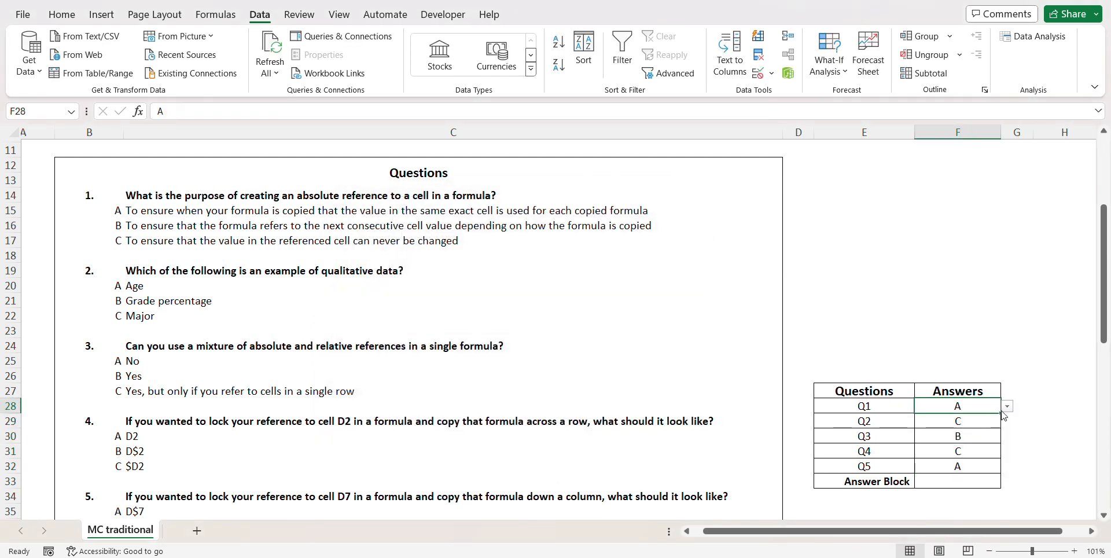
click(1007, 406)
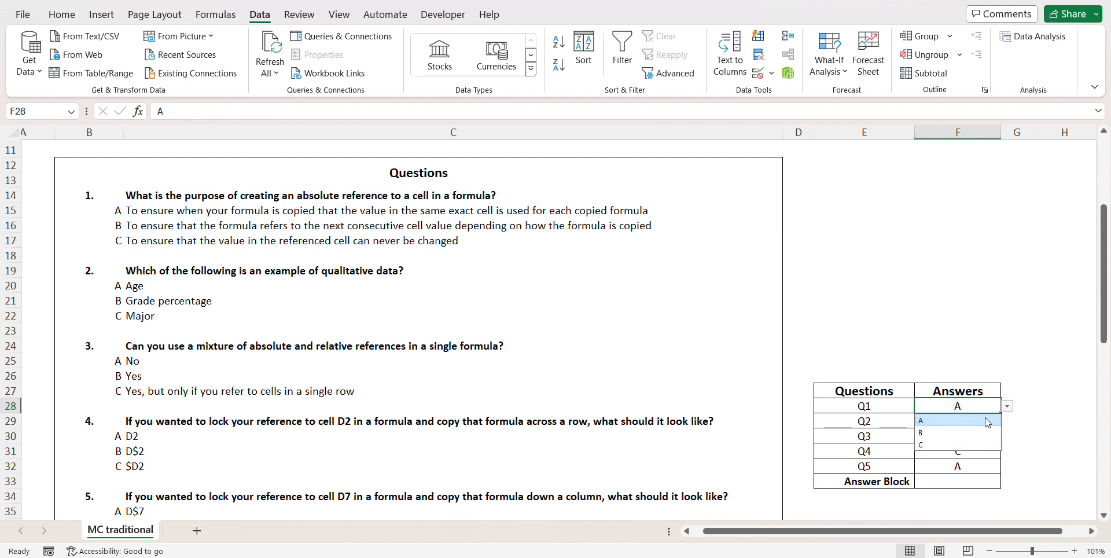
click(984, 421)
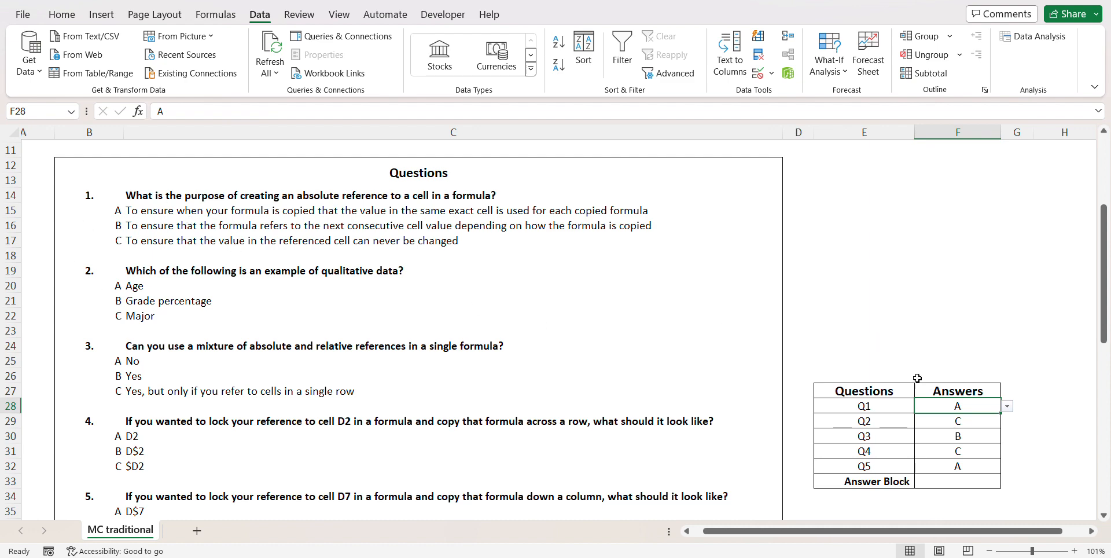
Extend the validation list of the Q1 answer cell F28 with option D, making its source A, B, C, D.
right_click(943, 405)
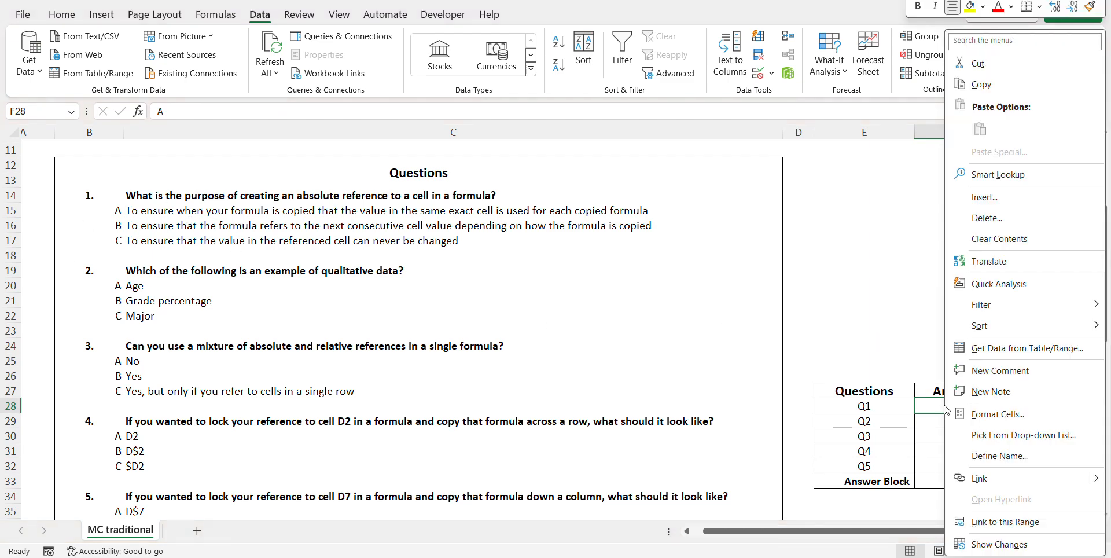
key(Escape)
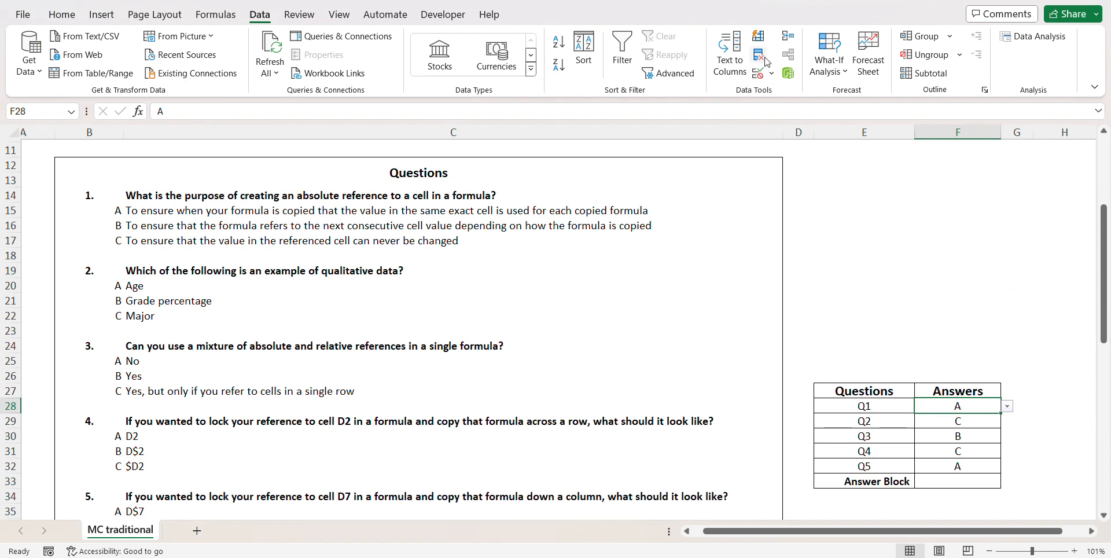
click(772, 73)
click(781, 94)
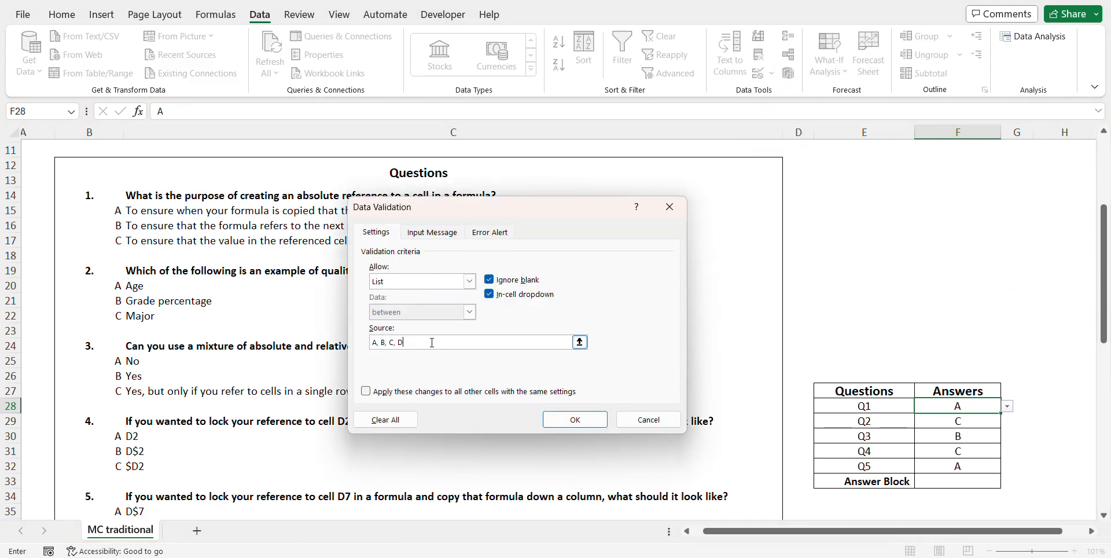
text(, D)
click(570, 418)
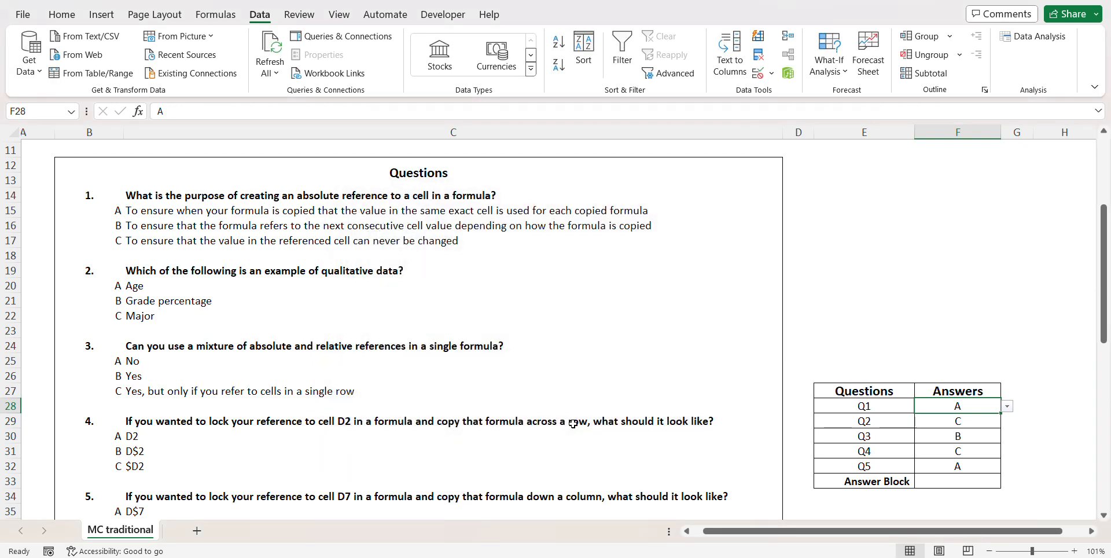
Compare the drop-down choices offered in the Q1 and Q2 answer cells.
click(1008, 406)
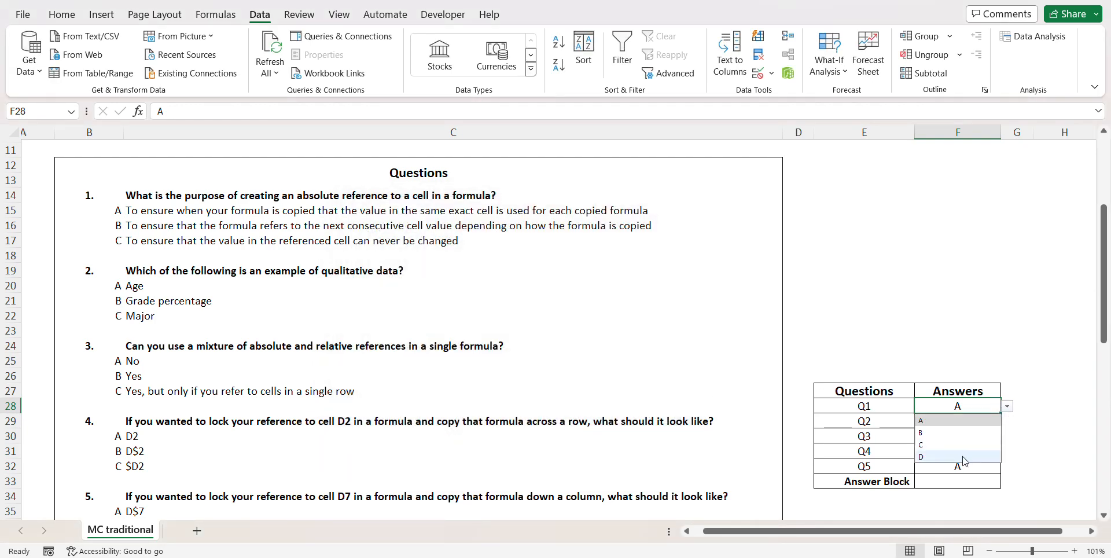
click(1055, 426)
click(981, 427)
click(1009, 421)
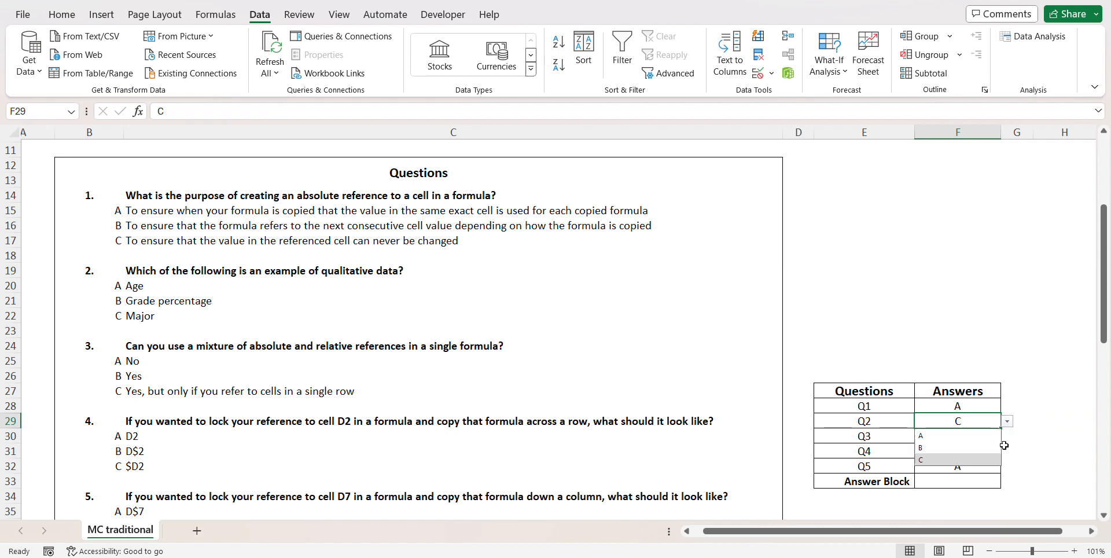
click(1036, 474)
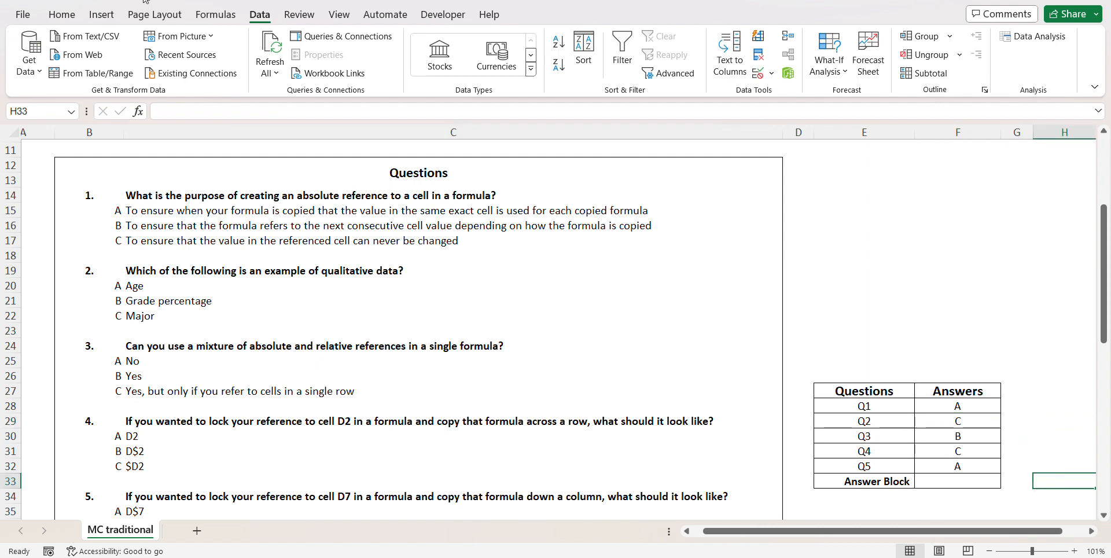
click(958, 350)
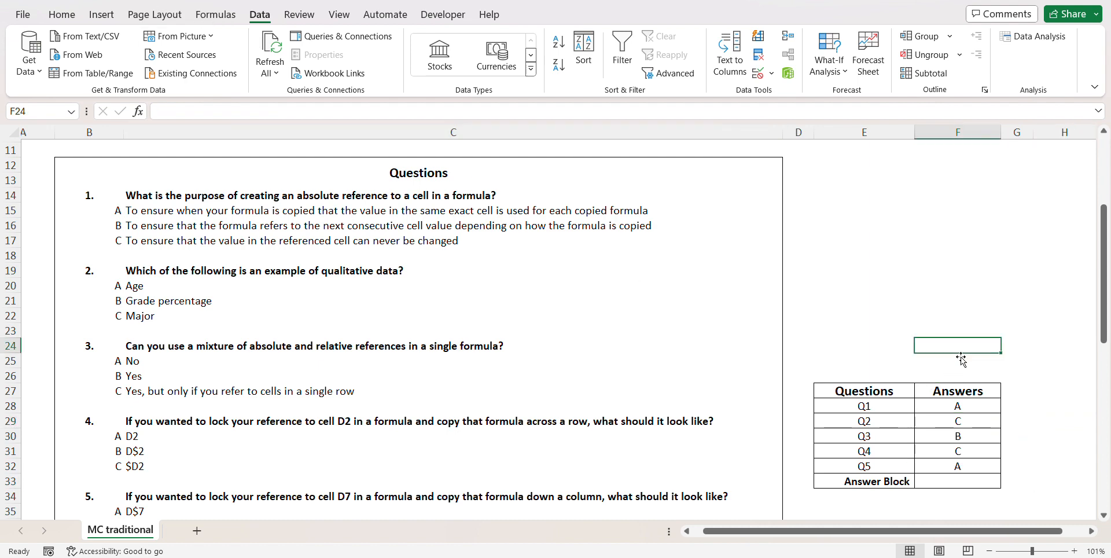
click(968, 404)
click(1009, 406)
click(984, 351)
Enter a CONCAT formula in the Answer Block cell F33 that joins the answers in F28:F32.
click(970, 480)
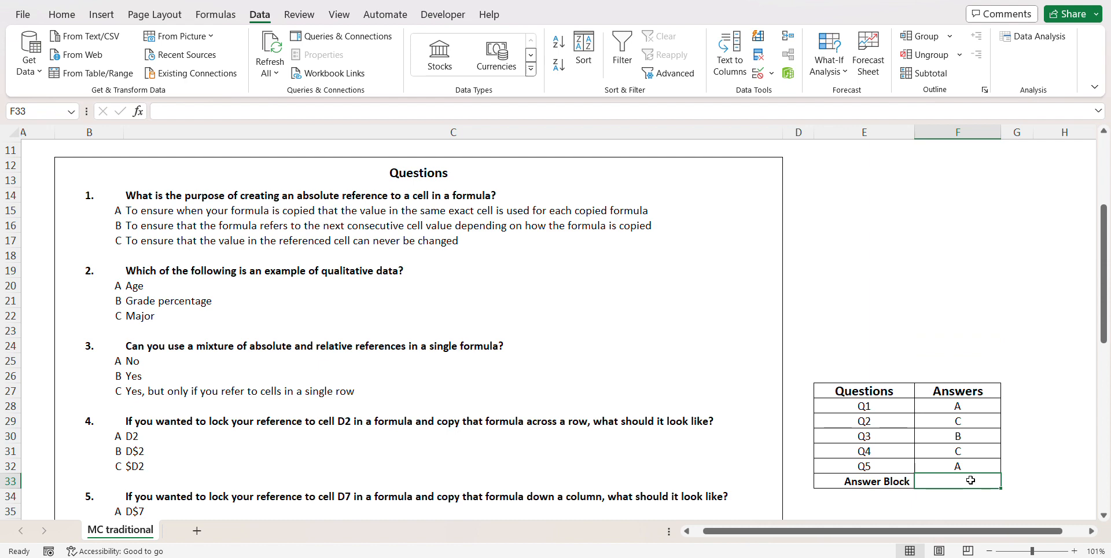
text(=concat()
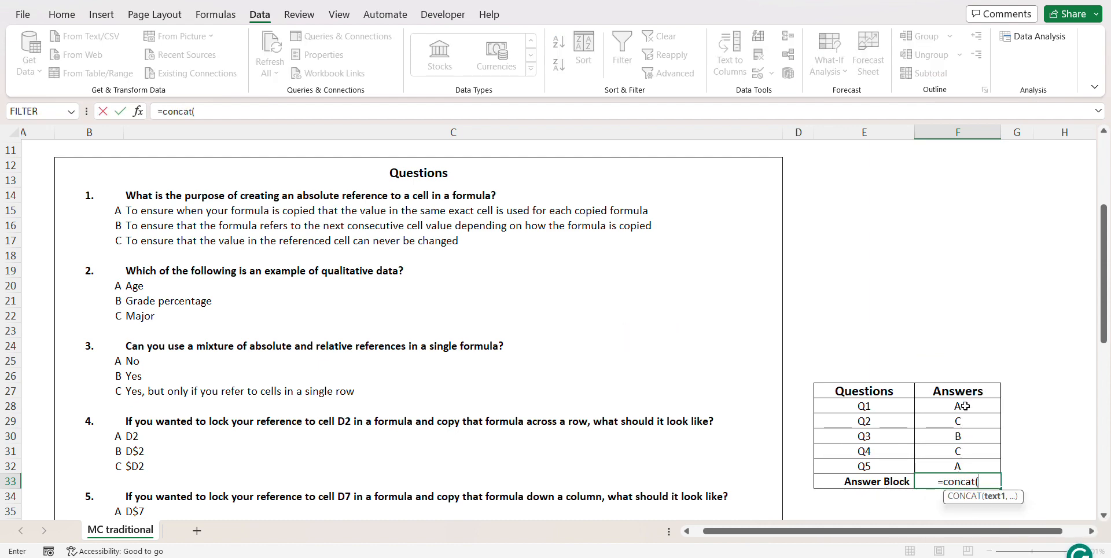
drag(964, 408, 961, 463)
key(Return)
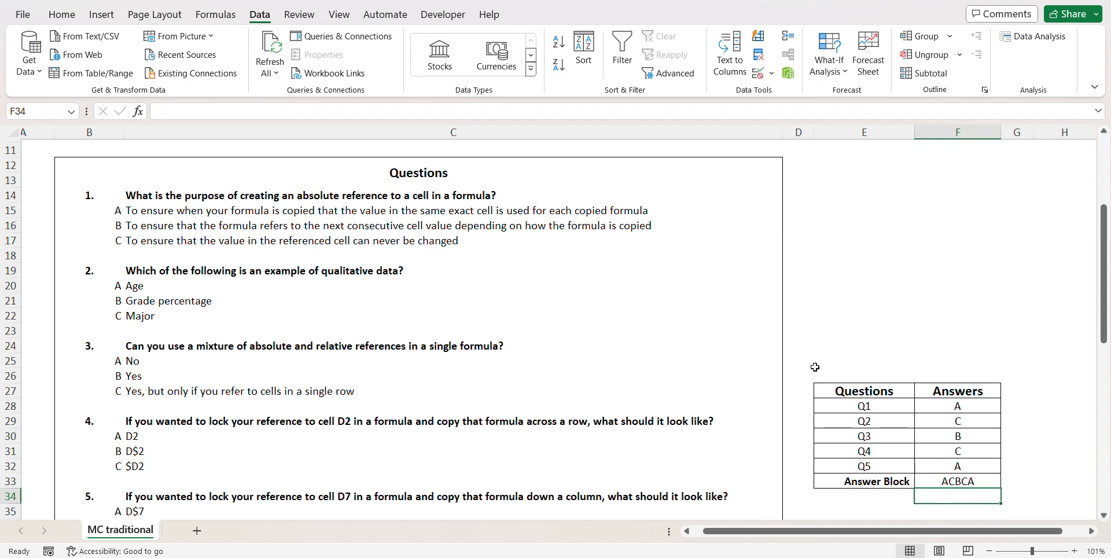
click(1026, 421)
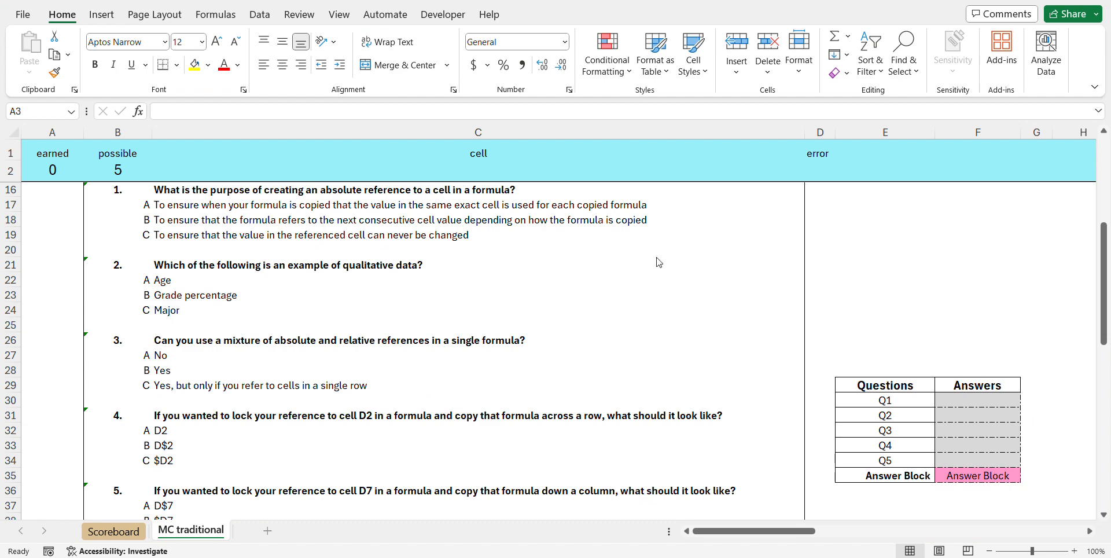
Review the question sheet with the score header and answer Q1 in F30 with A.
scroll(658, 262, up, 1)
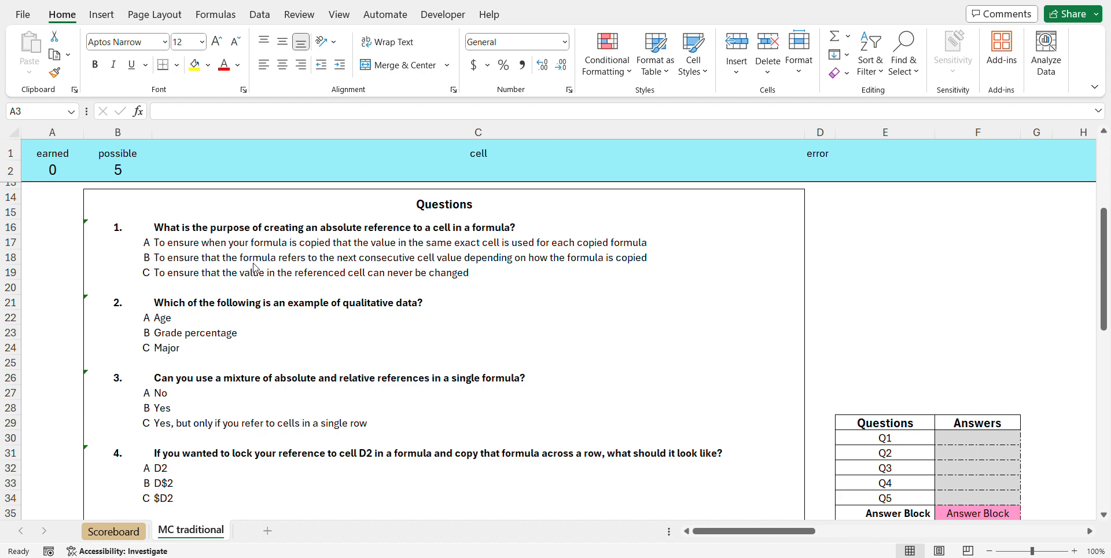
scroll(373, 377, down, 2)
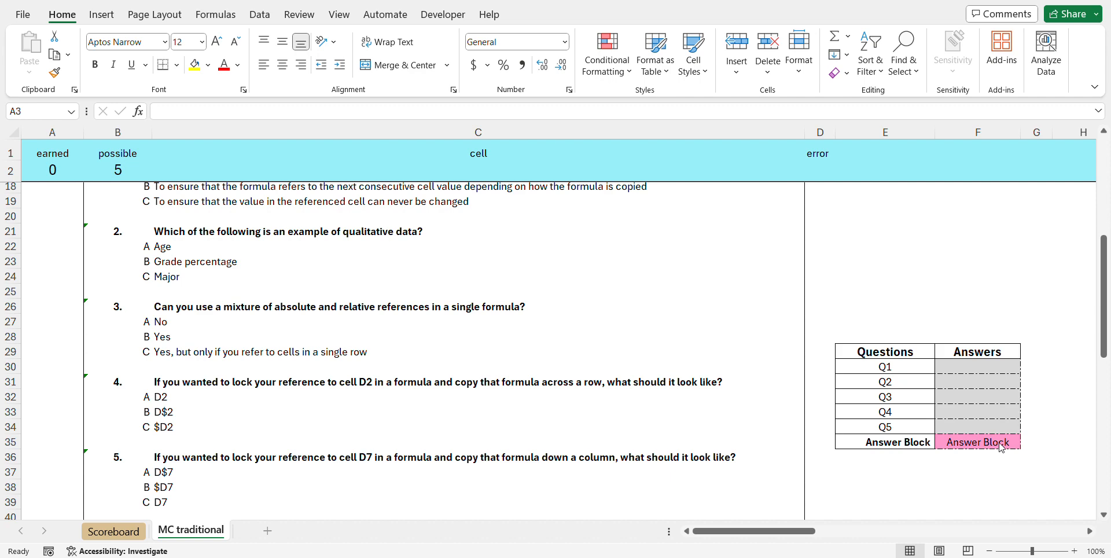
double_click(987, 364)
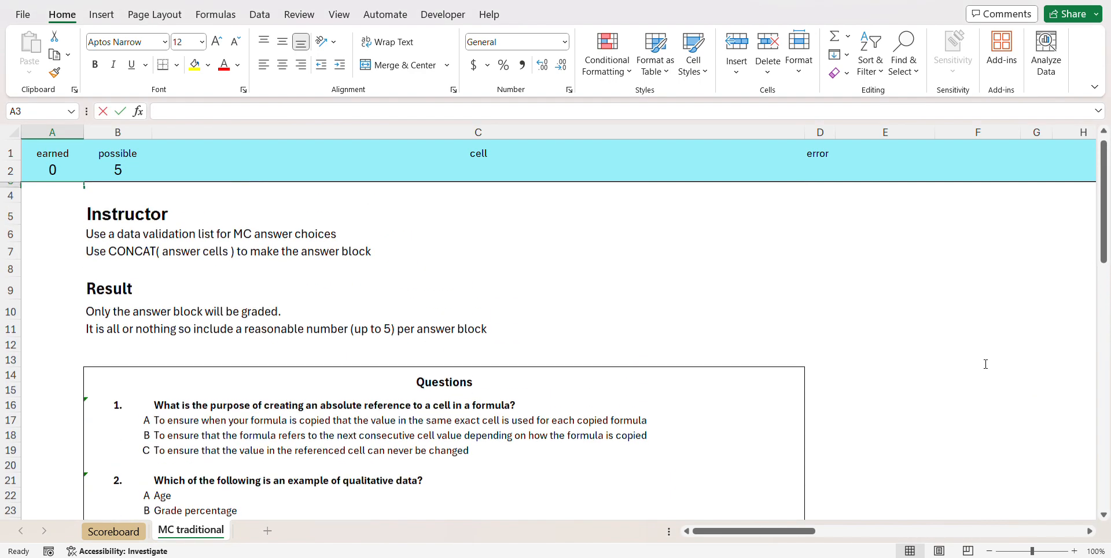
scroll(987, 364, down, 5)
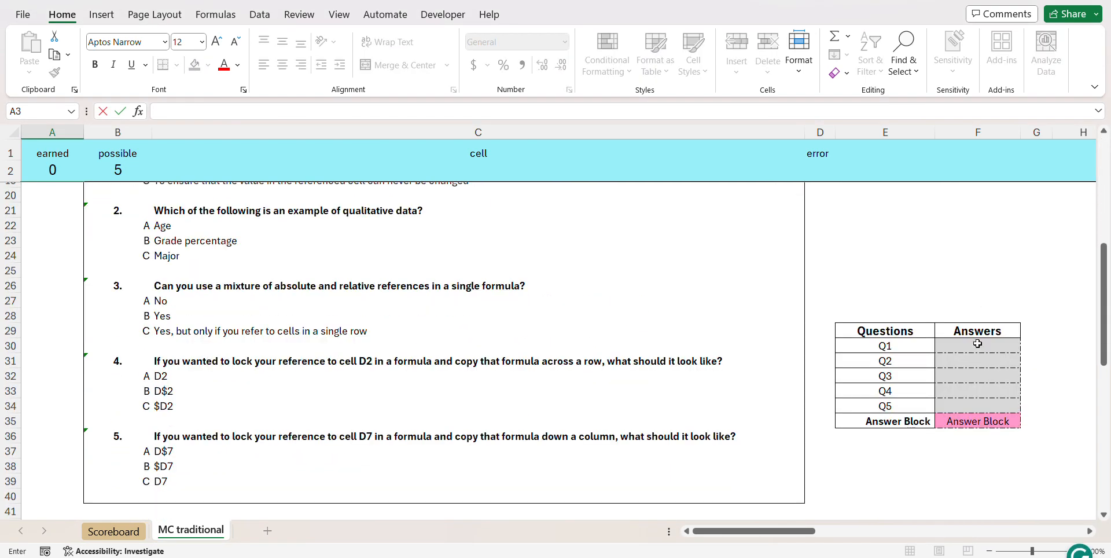
click(974, 343)
click(1027, 346)
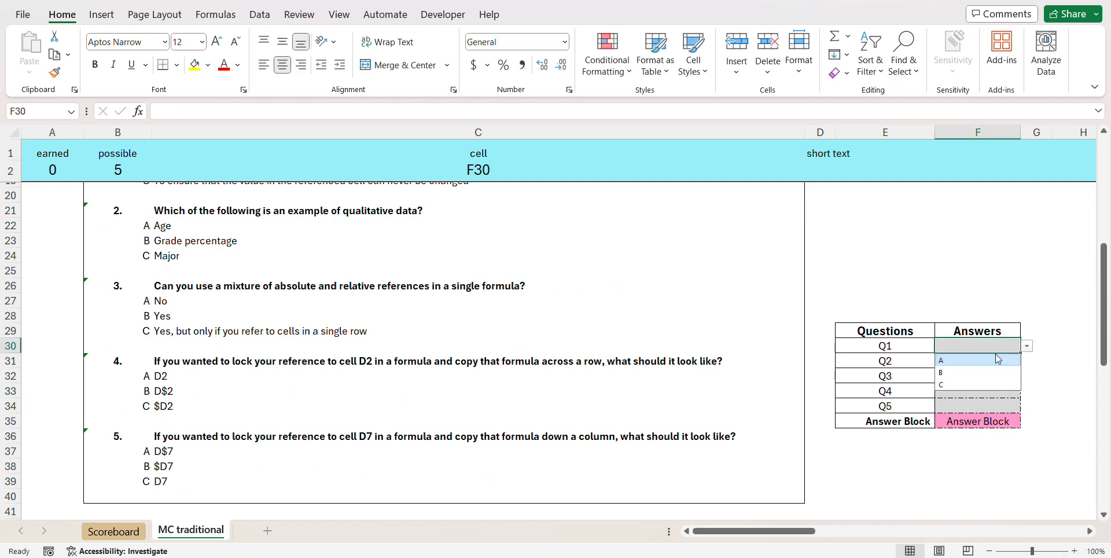
click(975, 366)
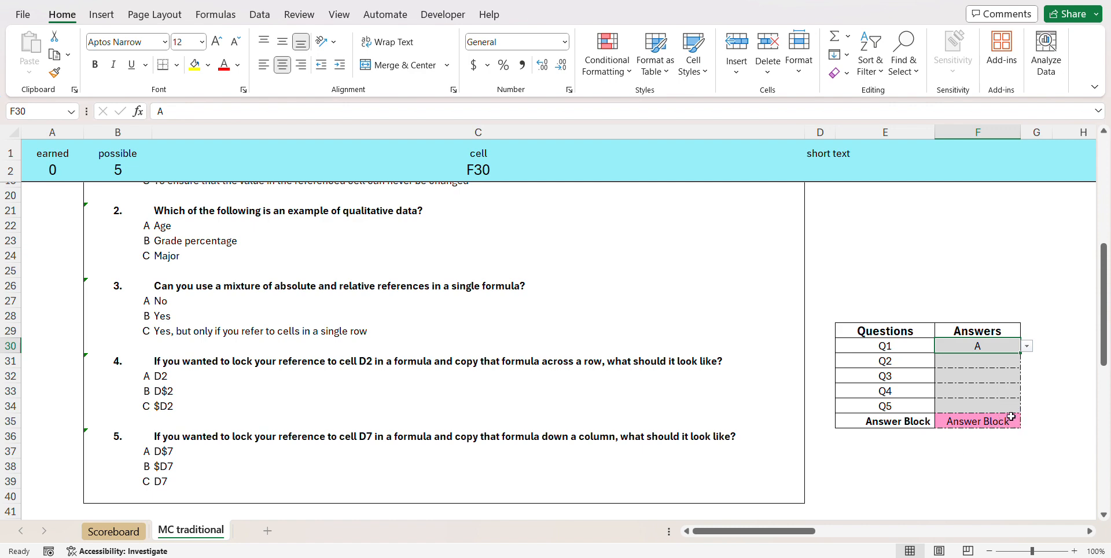
Answer Q2 with C and Q3 with B from their drop-down lists.
click(1008, 363)
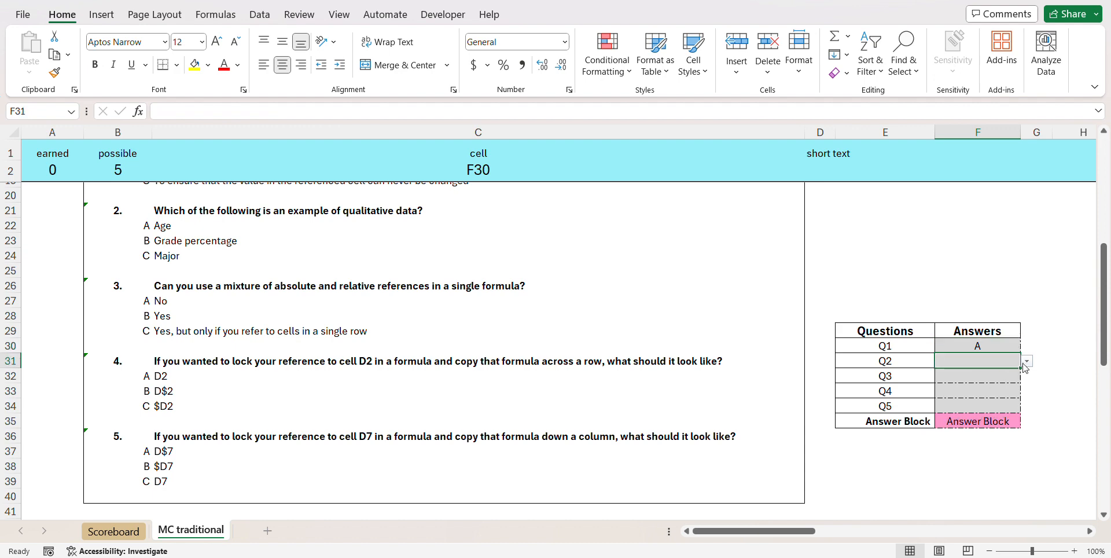
click(1028, 363)
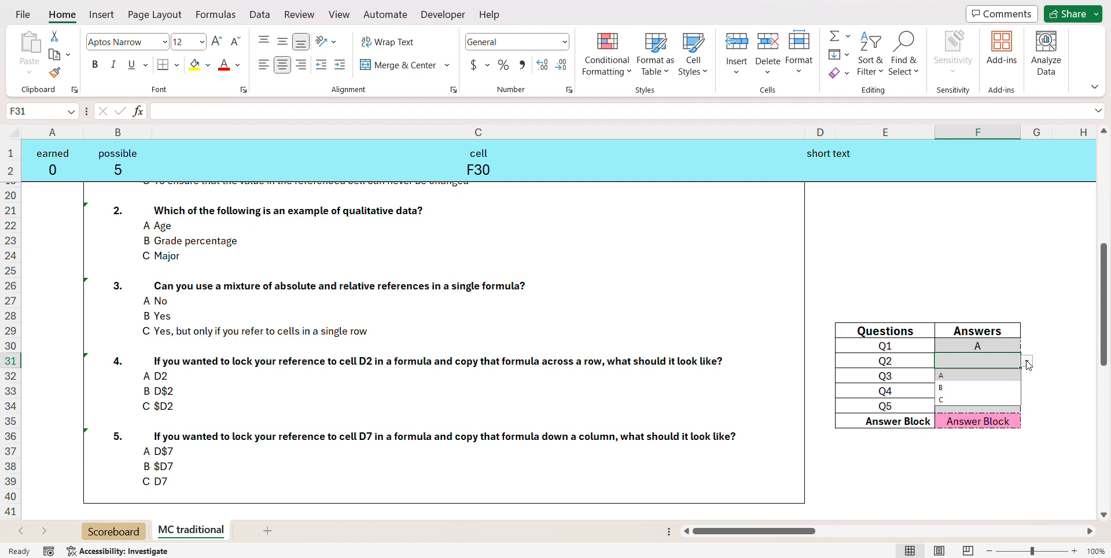
click(959, 397)
click(981, 375)
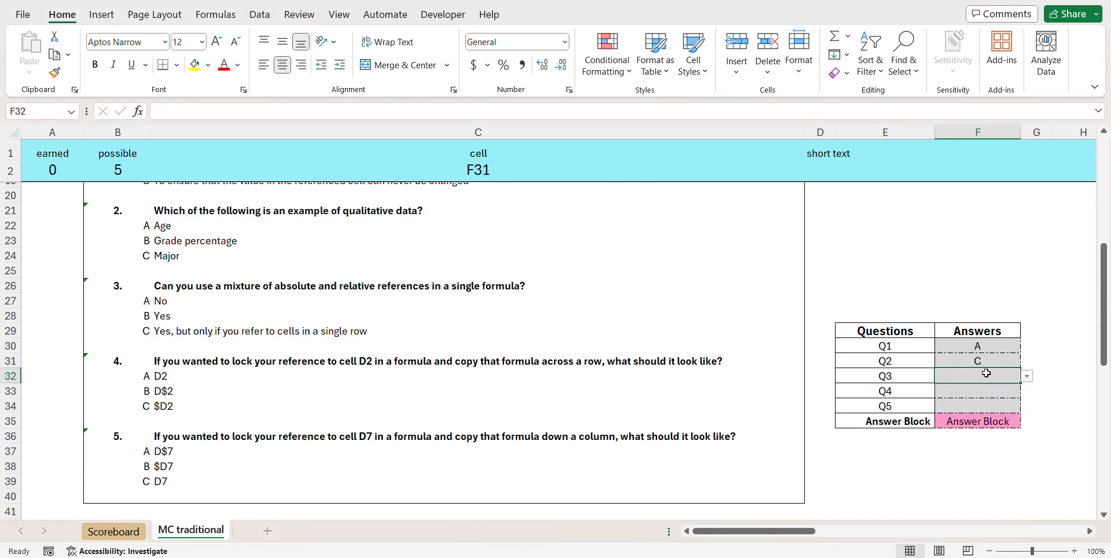
click(1028, 376)
click(974, 403)
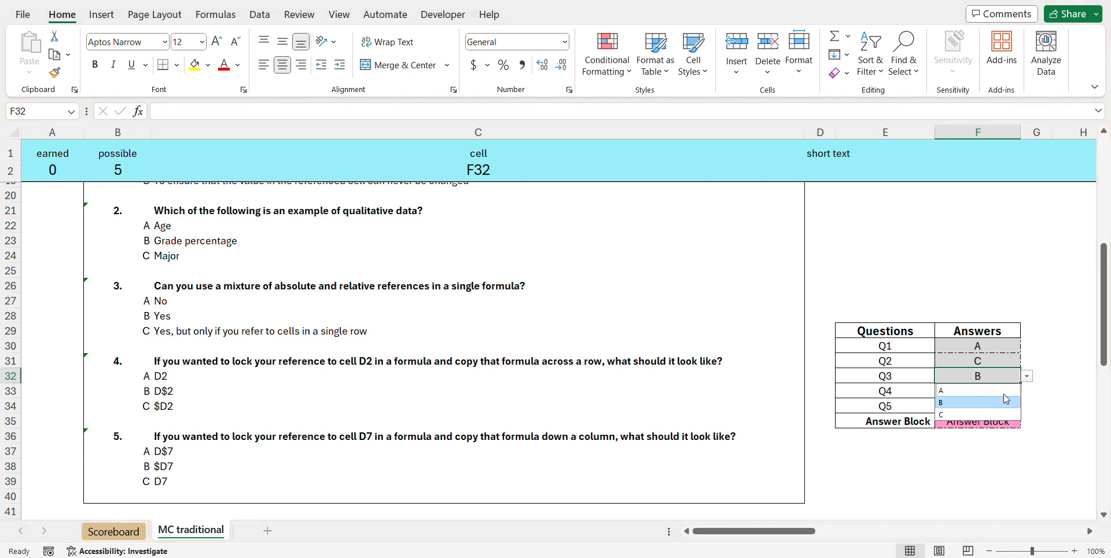
Answer Q4 with C and Q5 with A from their drop-down lists.
click(1012, 390)
click(1027, 392)
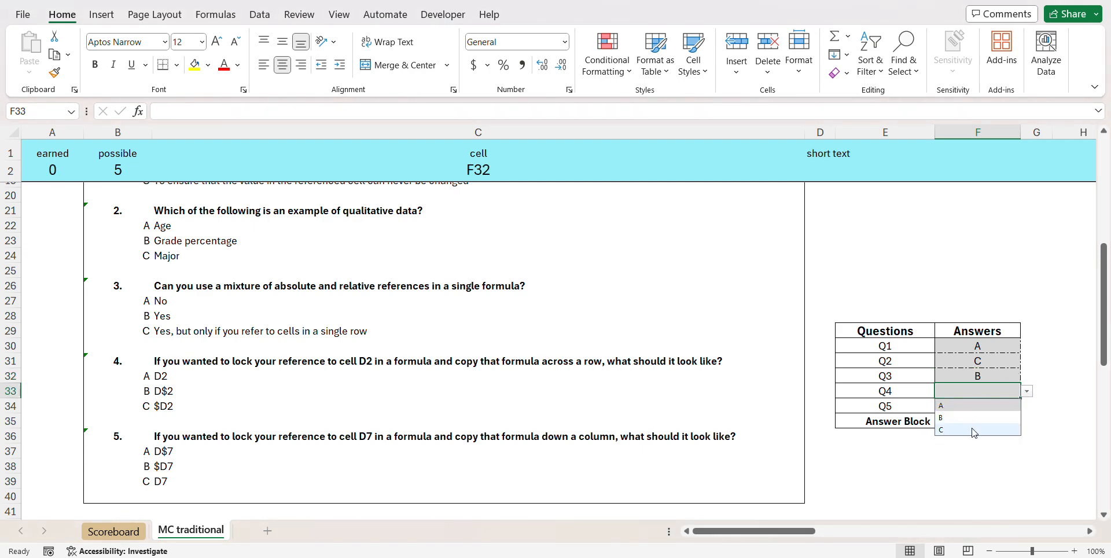
click(974, 431)
click(999, 406)
click(1027, 407)
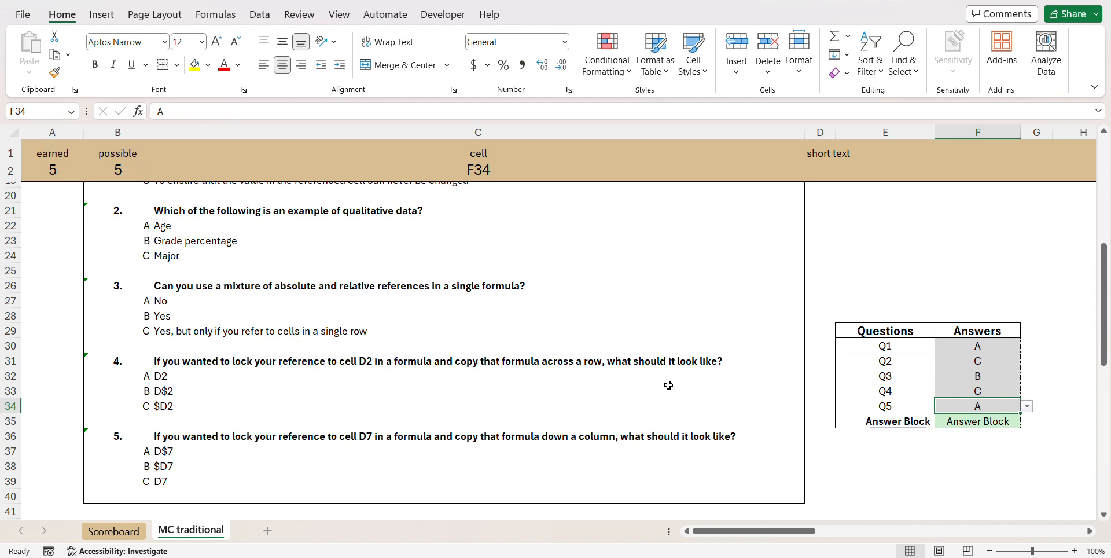
Change the Q3 answer in F32 to A to test how the Answer Block grades a wrong answer.
click(999, 377)
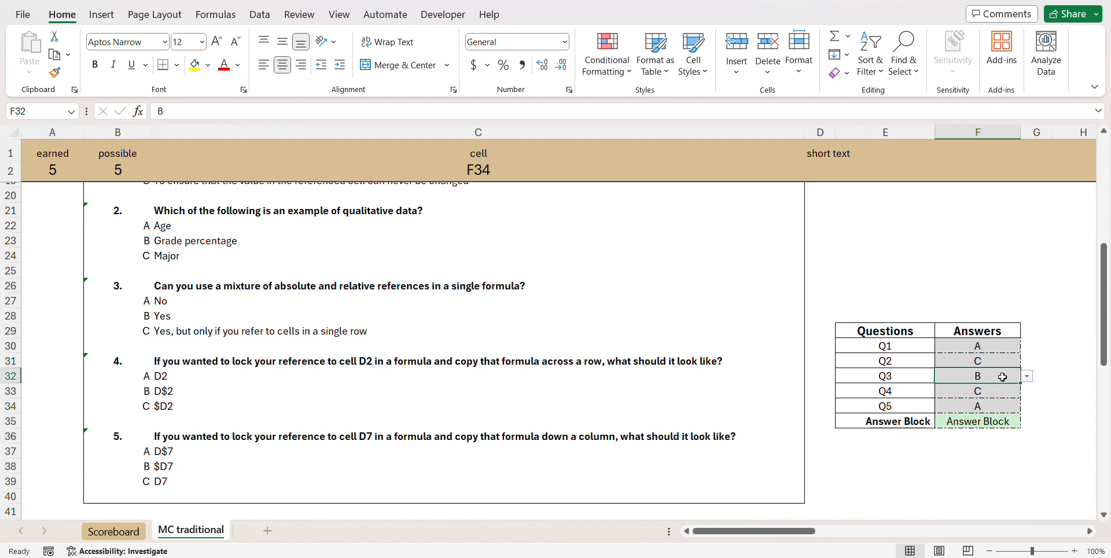
click(1028, 376)
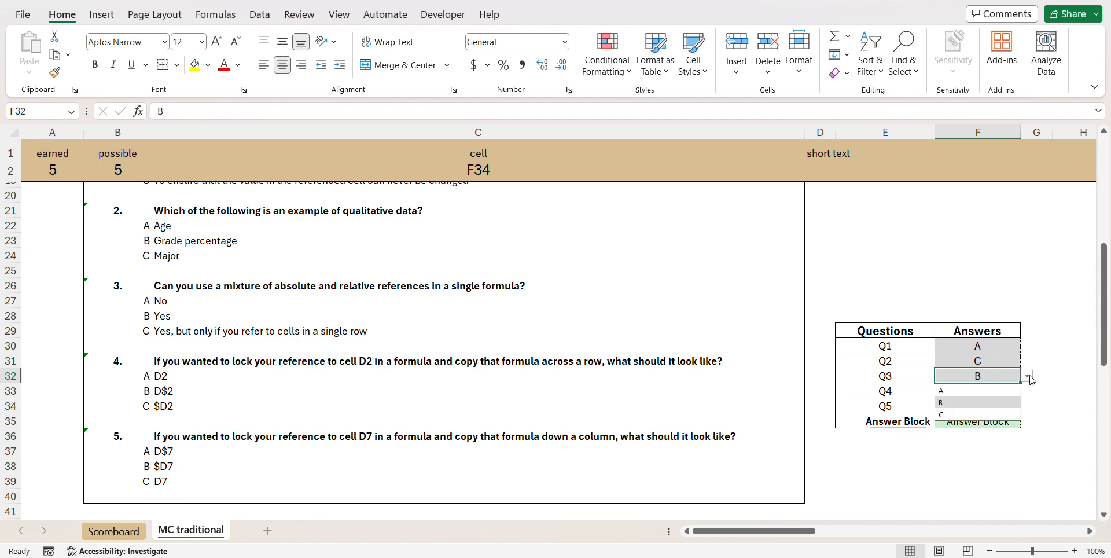
click(982, 391)
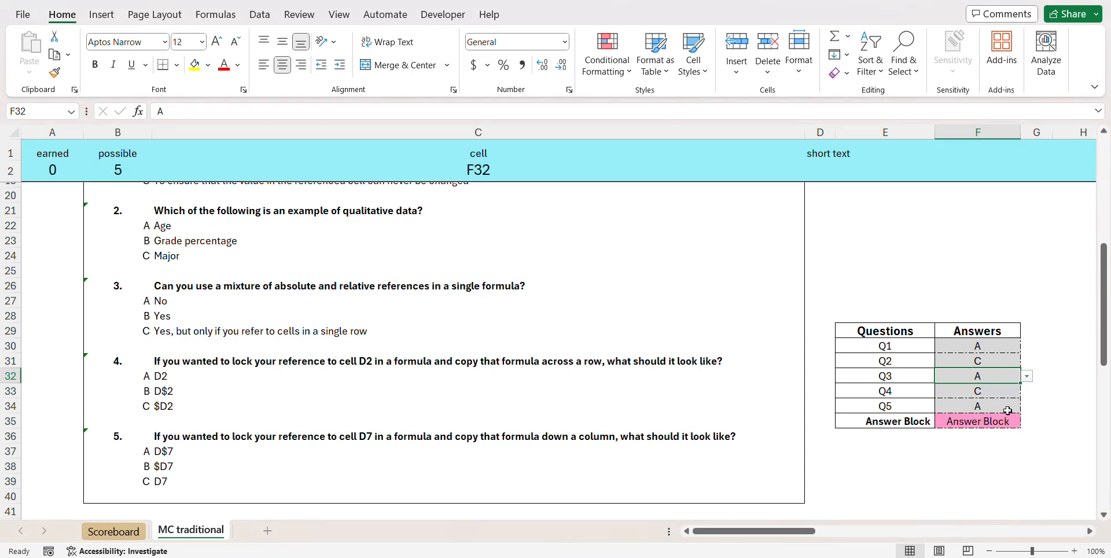
click(1027, 377)
click(1043, 410)
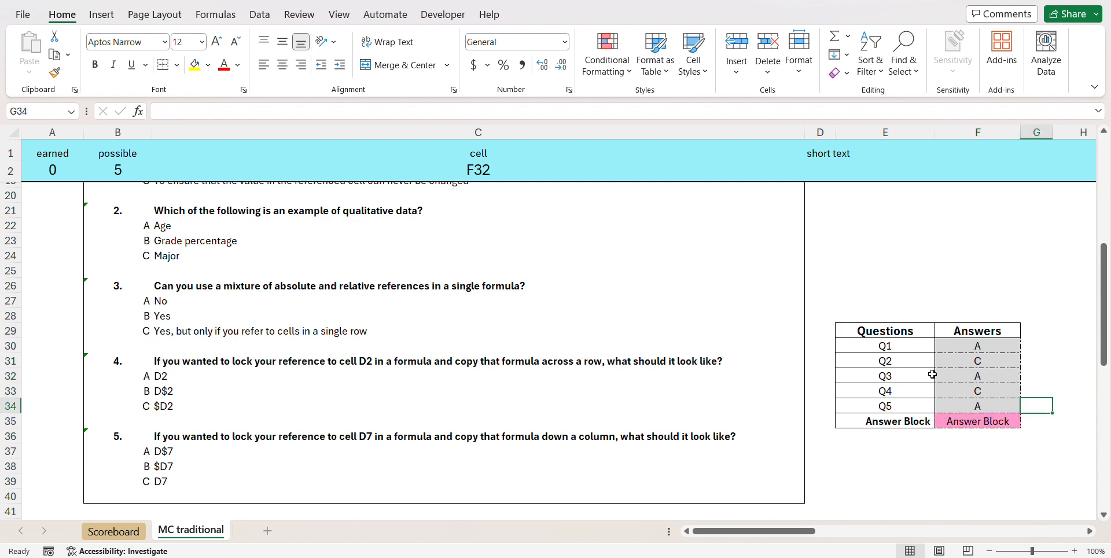
Set the Q3 answer in F32 back to B from its list of choices.
click(977, 377)
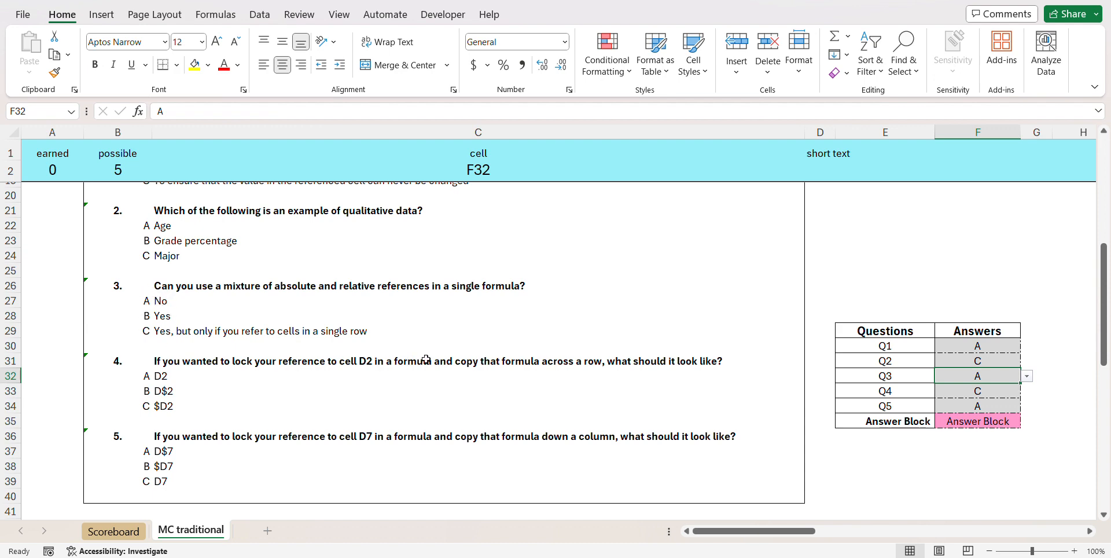
click(1027, 376)
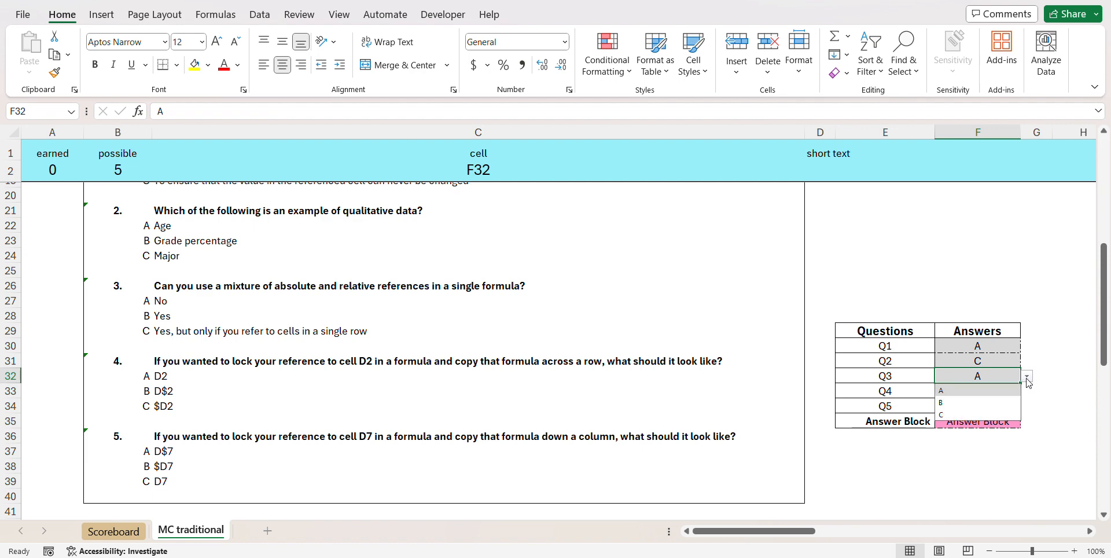
click(989, 402)
click(1047, 418)
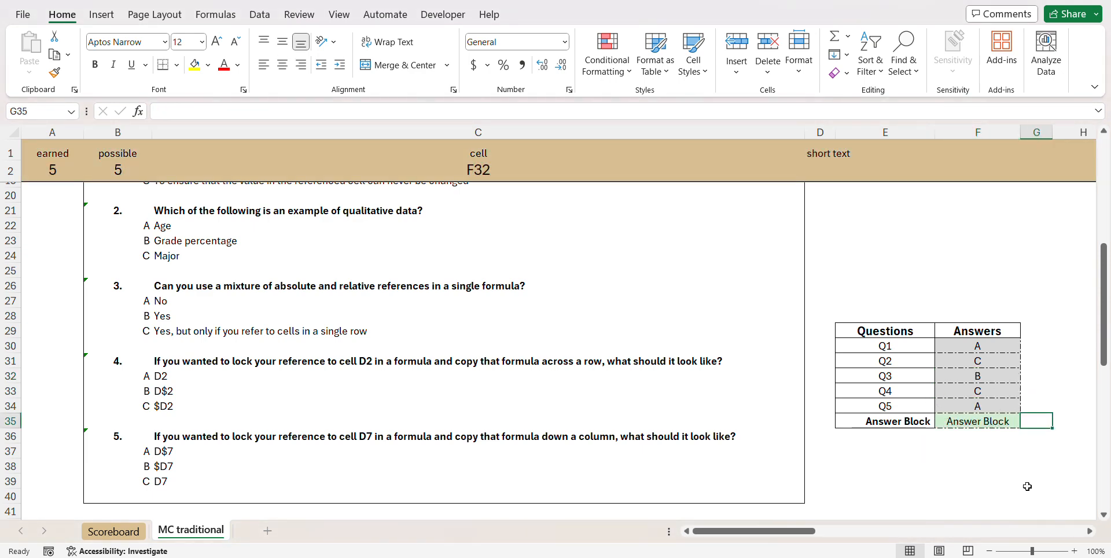